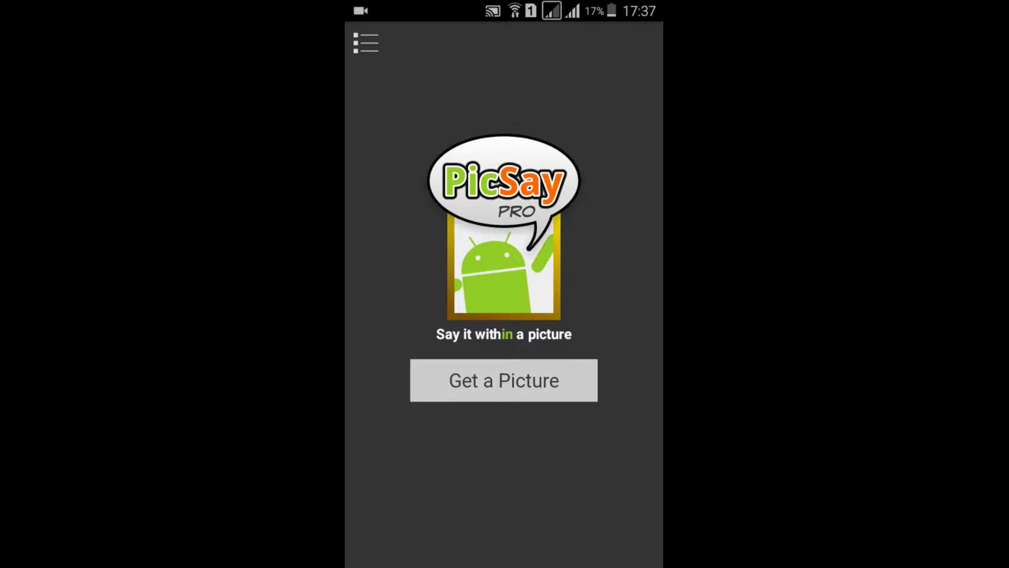
Step: Create a new 2500 × 3100 blank picture with a black background, then start Insert Picture
click(503, 380)
click(494, 394)
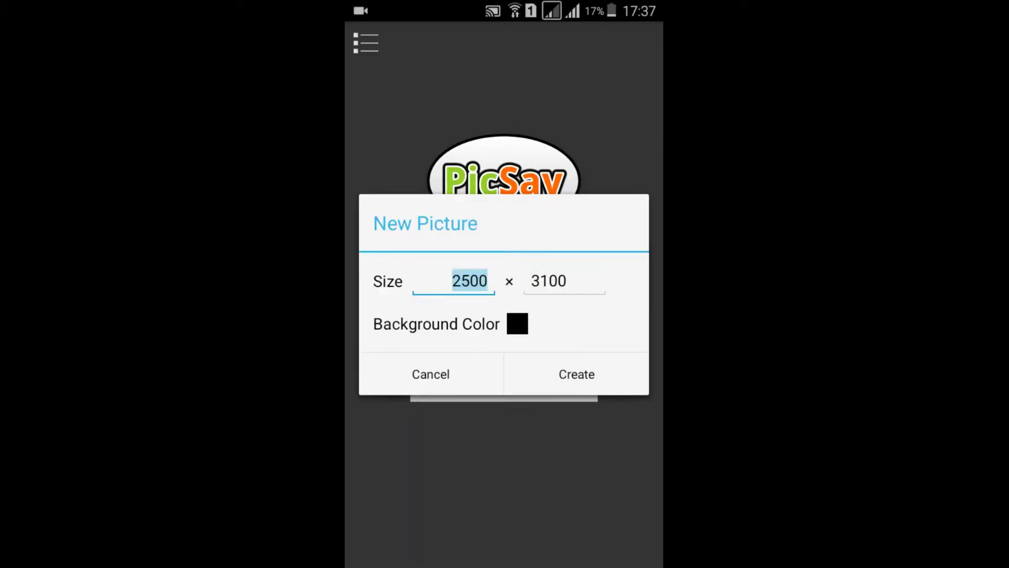
click(591, 374)
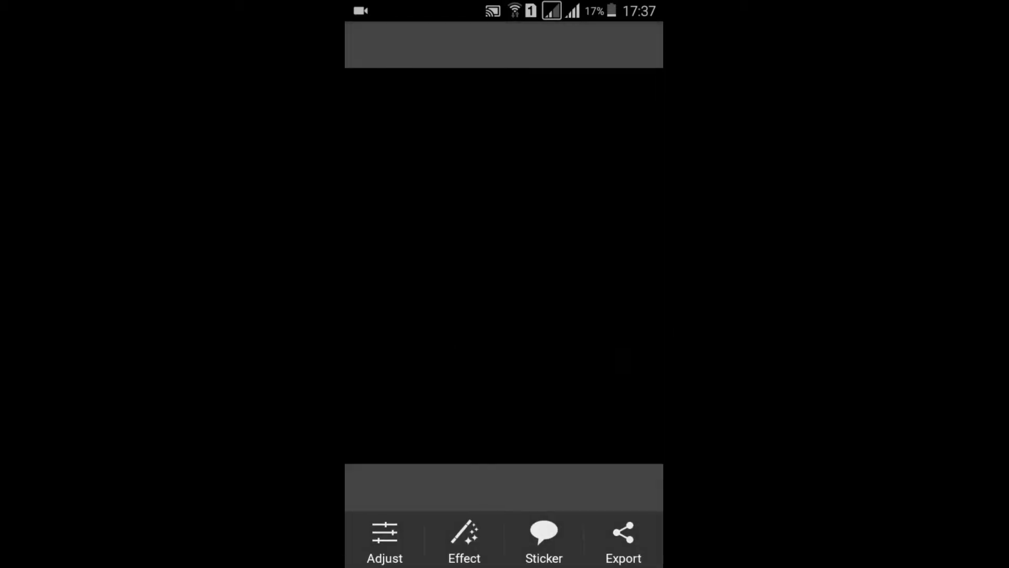
click(464, 542)
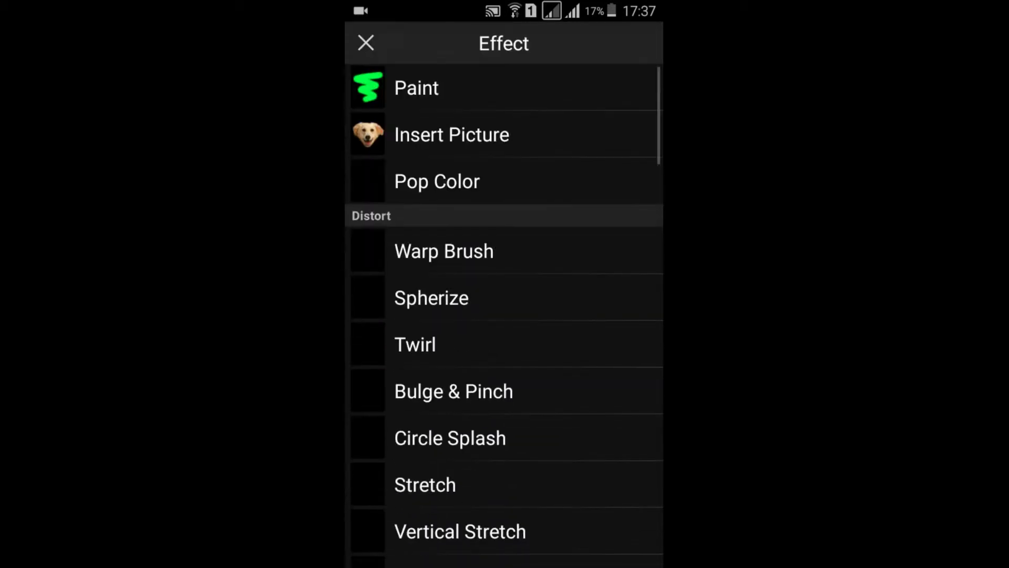
click(608, 135)
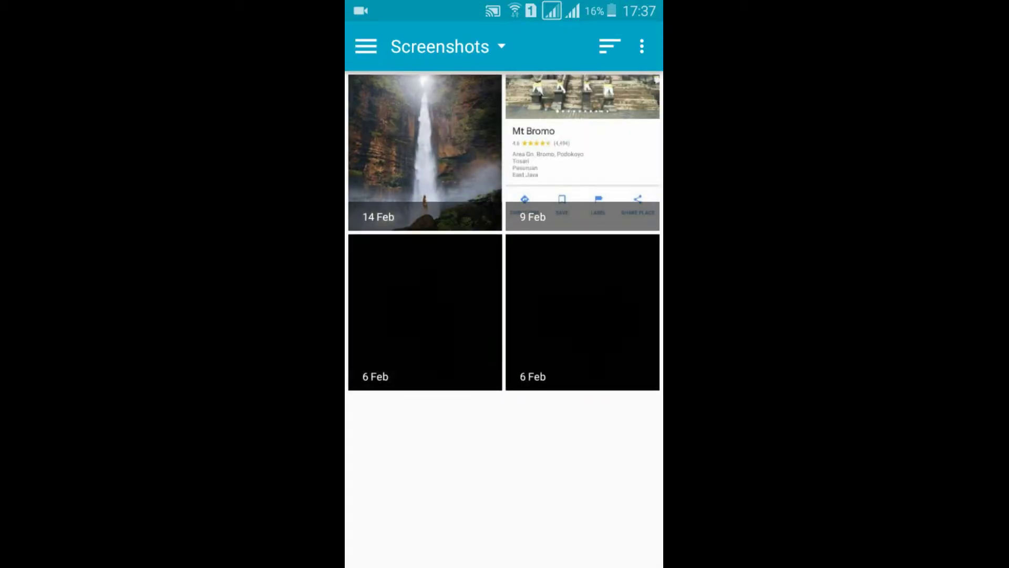
Step: Pick the 11 Mar portrait of the woman on pink from the Download image folder
click(501, 45)
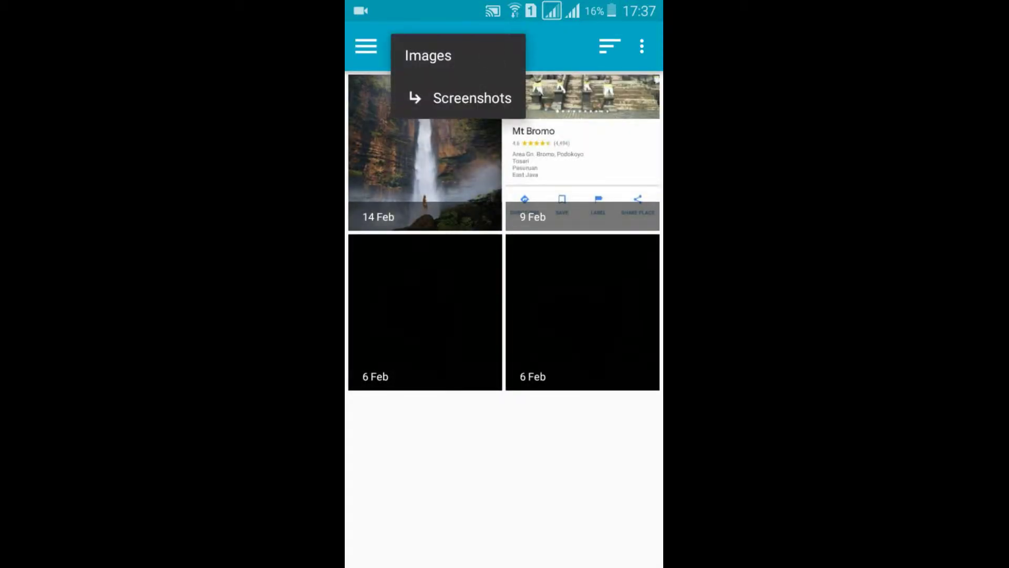
click(492, 56)
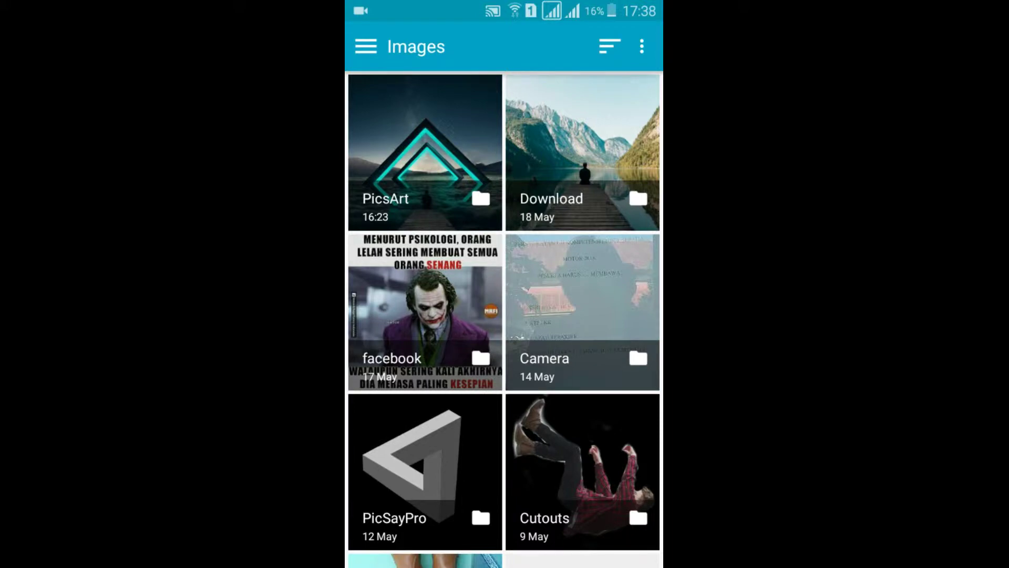
scroll(504, 319, down, 2)
scroll(503, 319, down, 2)
scroll(503, 318, down, 2)
scroll(503, 318, down, 2)
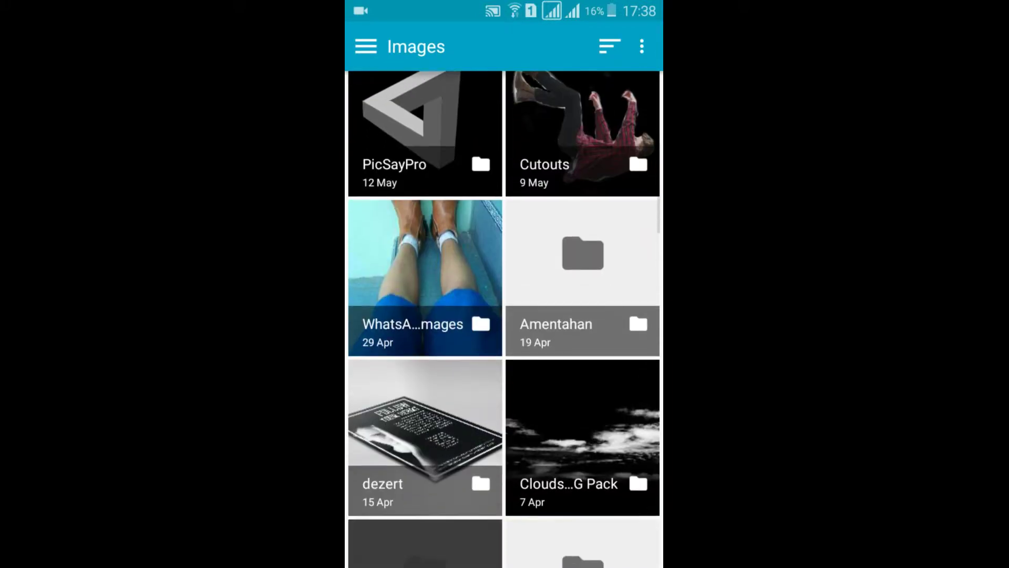
scroll(504, 319, down, 5)
scroll(503, 319, down, 2)
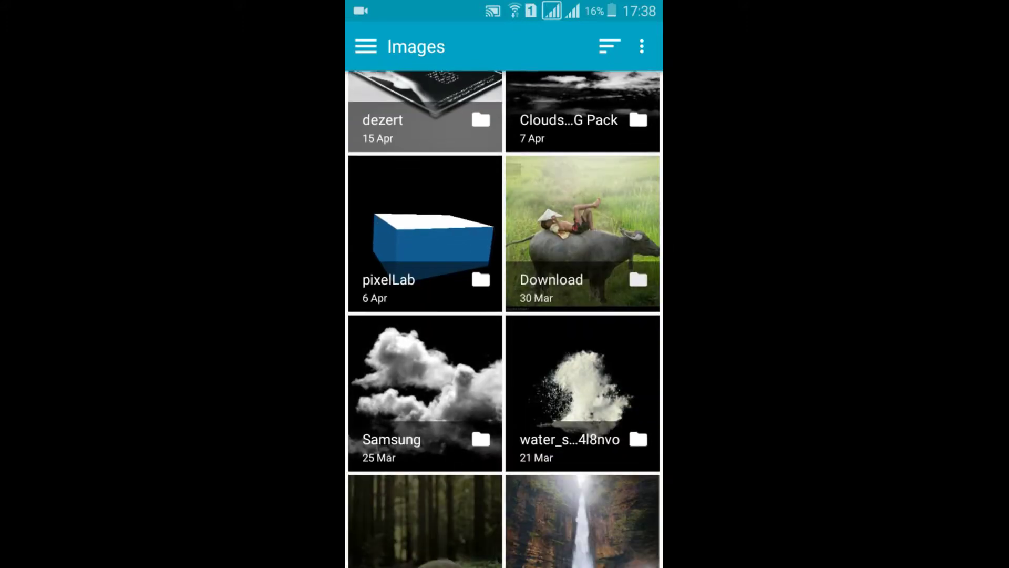
click(636, 264)
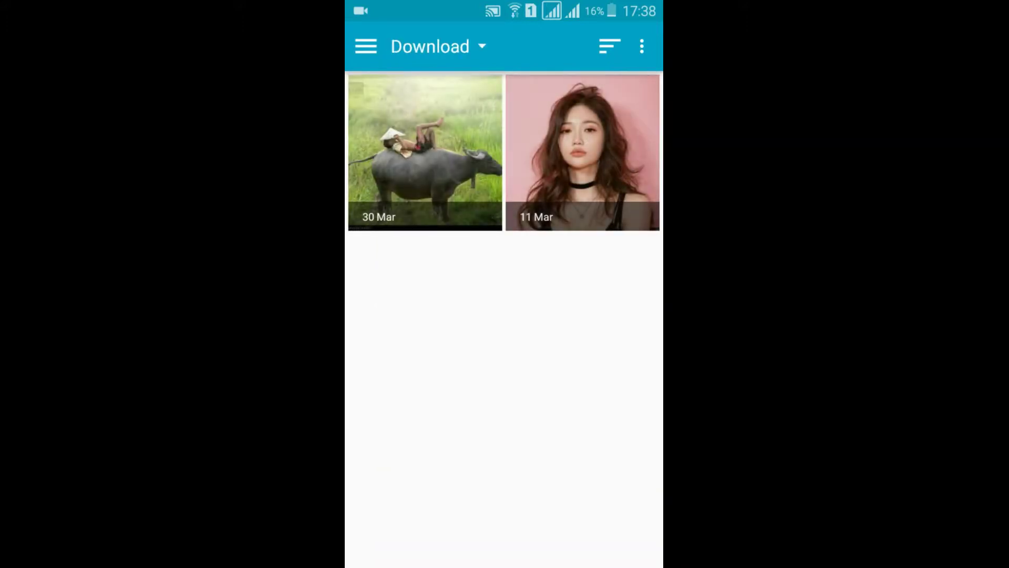
click(583, 152)
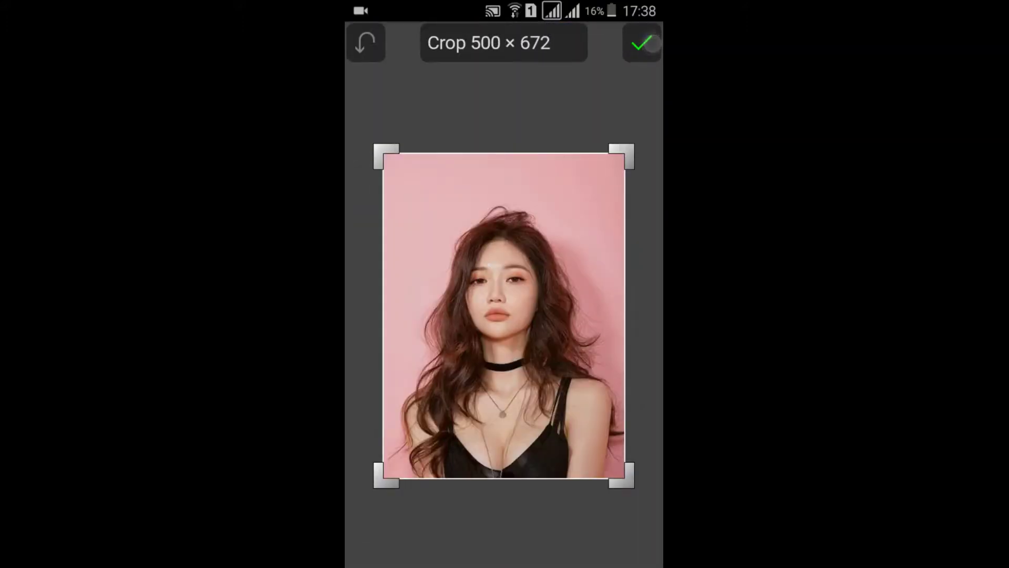
Step: Accept the portrait uncropped, enlarge it to nearly fill the black canvas, and place it
click(652, 44)
drag(557, 365, 610, 441)
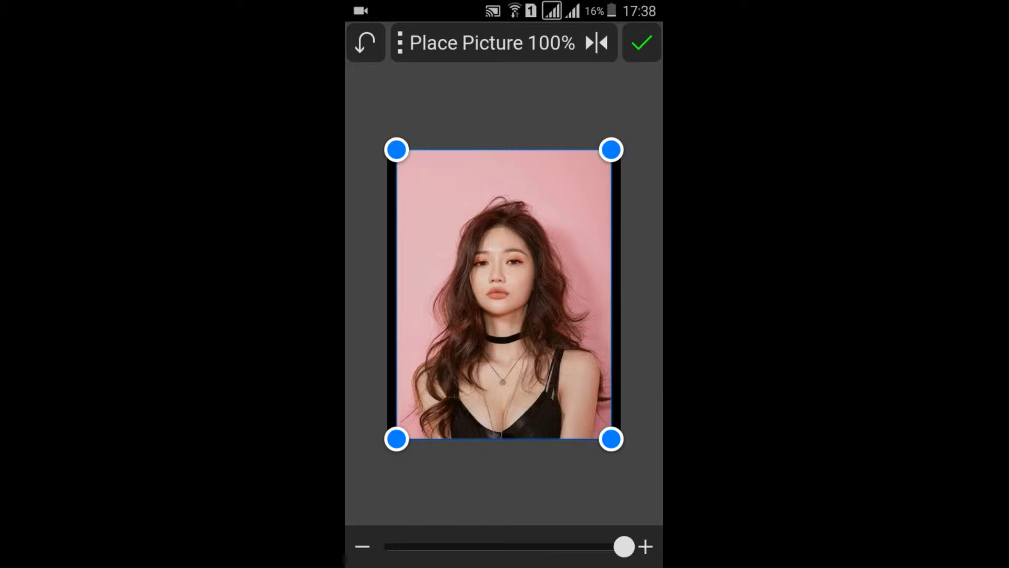
mouse_move(608, 447)
mouse_down()
mouse_move(609, 460)
mouse_move(615, 450)
mouse_up()
mouse_move(579, 309)
mouse_down()
mouse_move(575, 301)
mouse_move(580, 312)
mouse_up()
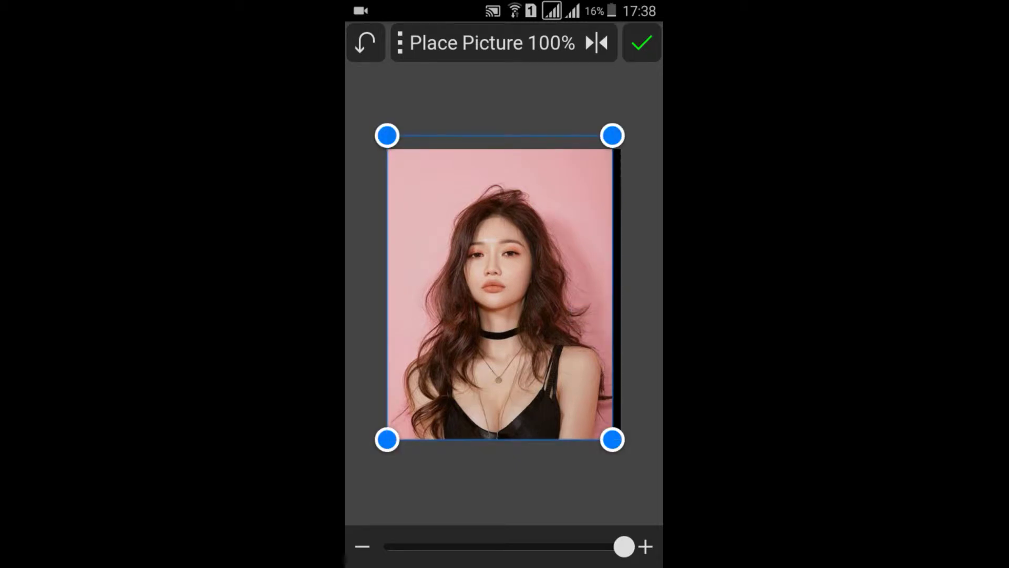
click(642, 43)
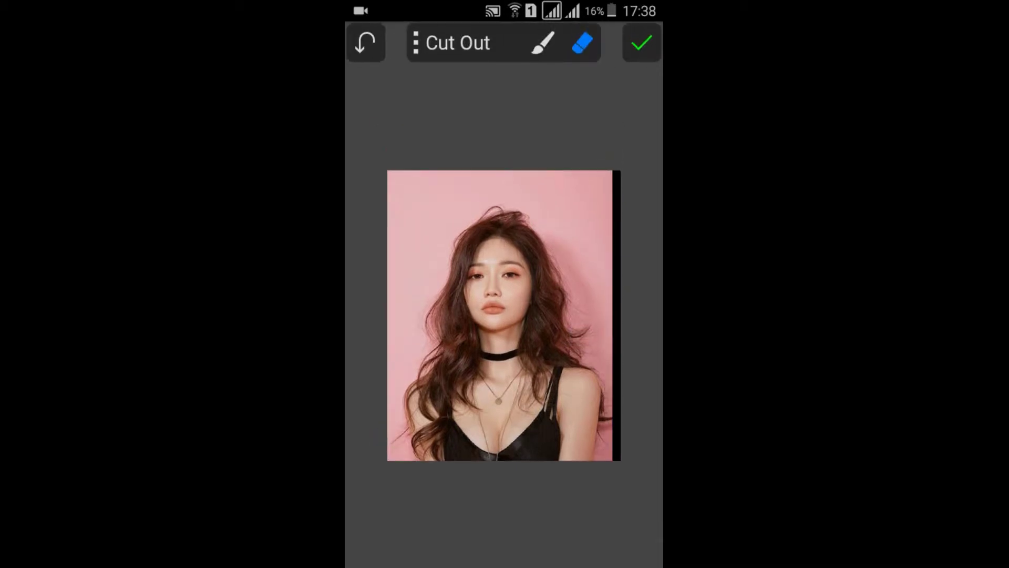
Step: Erase the pink above the head and beside the right shoulder and arm (eraser size 79, strength 100%)
click(582, 42)
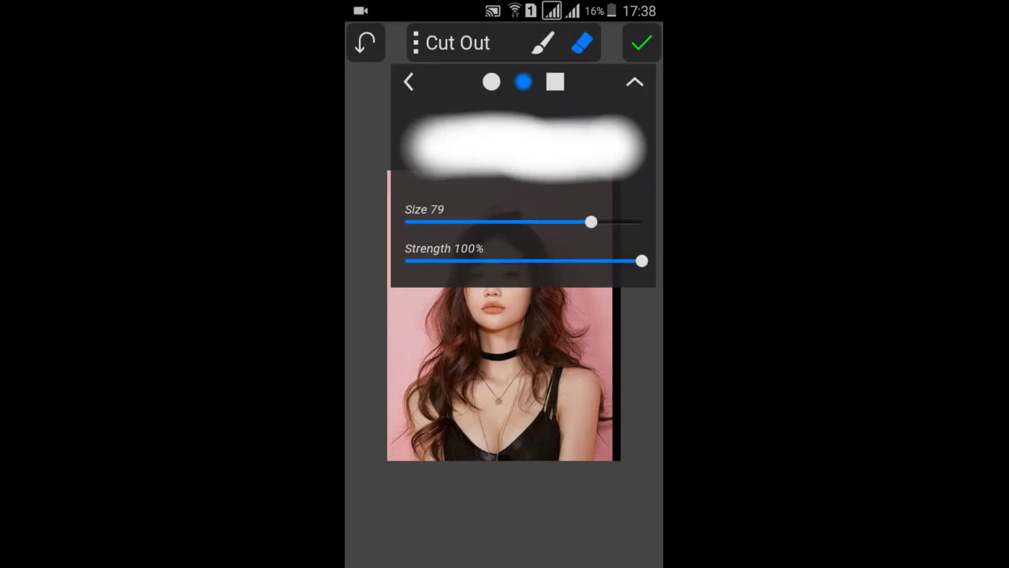
click(656, 410)
mouse_move(593, 123)
mouse_down()
mouse_move(537, 160)
mouse_move(606, 273)
mouse_move(591, 270)
mouse_move(598, 282)
mouse_move(522, 180)
mouse_move(549, 148)
mouse_move(475, 142)
mouse_move(432, 153)
mouse_move(372, 291)
mouse_move(478, 176)
mouse_move(421, 220)
mouse_move(513, 210)
mouse_move(561, 188)
mouse_move(573, 199)
mouse_up()
mouse_move(527, 224)
mouse_down()
mouse_move(547, 205)
mouse_move(598, 260)
mouse_move(631, 376)
mouse_up()
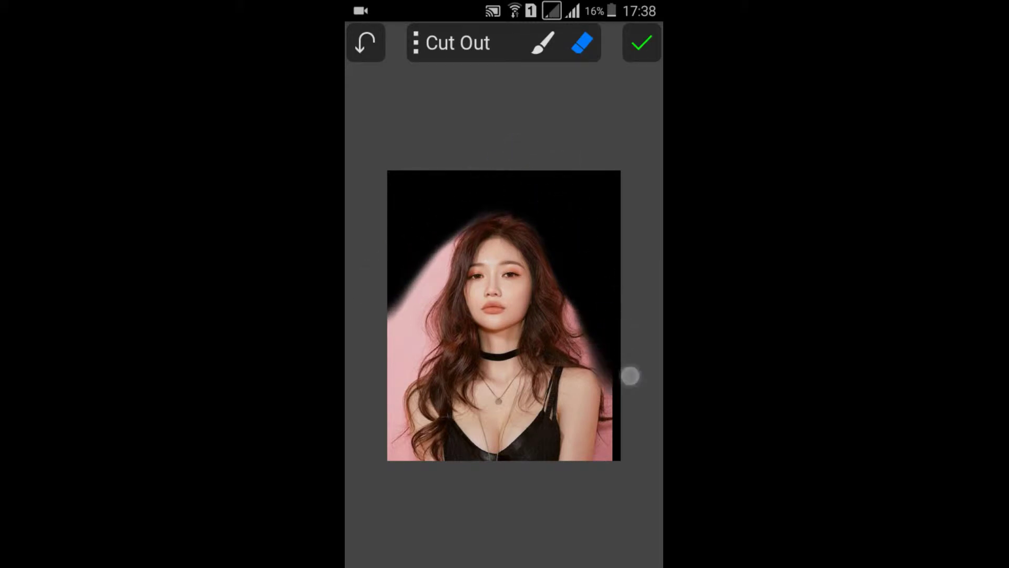
scroll(551, 263, up, 5)
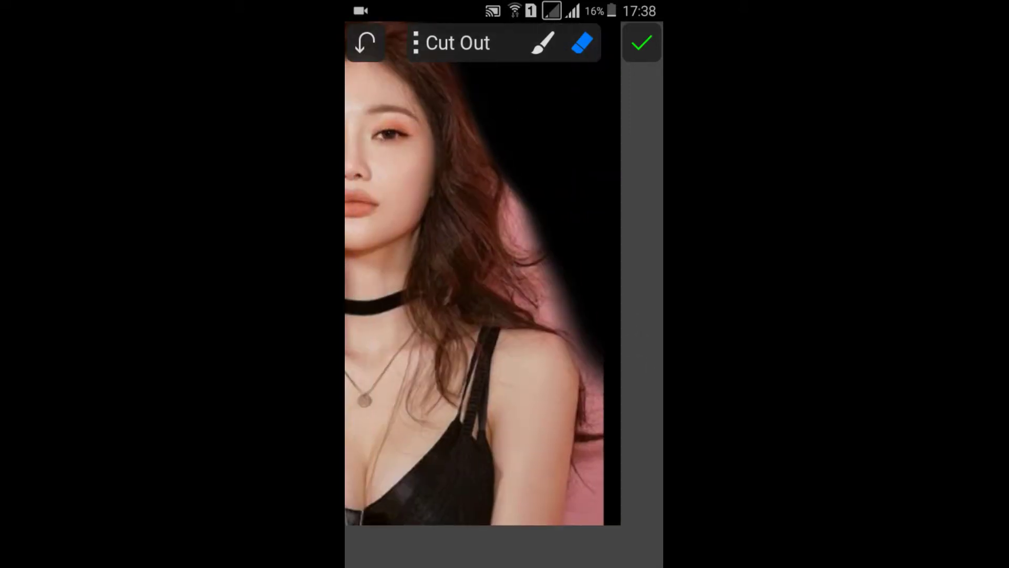
mouse_move(627, 416)
mouse_down()
mouse_move(606, 356)
mouse_move(624, 424)
mouse_move(591, 545)
mouse_move(586, 527)
mouse_move(609, 480)
mouse_move(608, 381)
mouse_move(599, 340)
mouse_move(570, 295)
mouse_up()
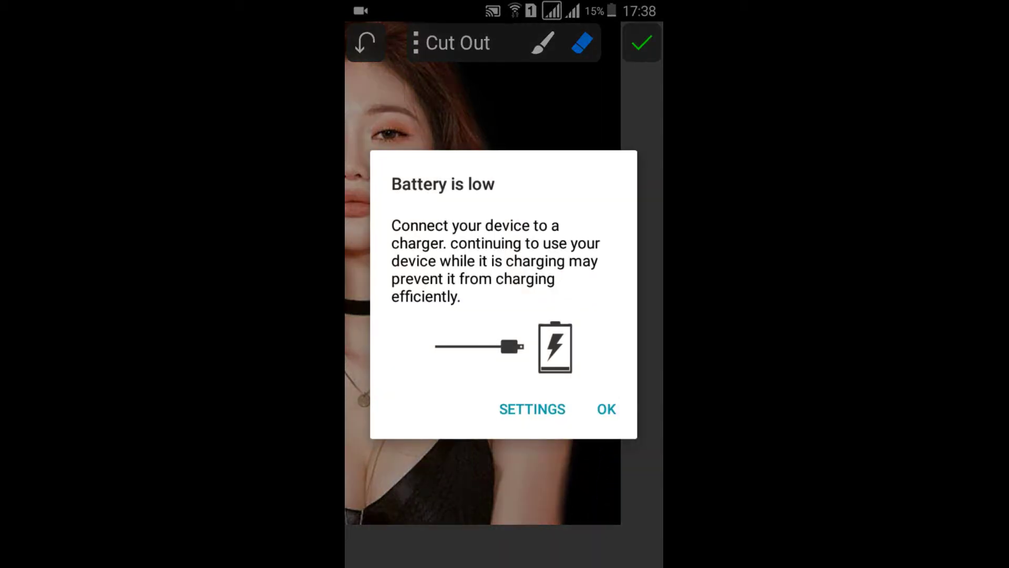
click(607, 409)
Step: Erase the pink background and glow along the left edge of the hair and picture
mouse_move(610, 330)
mouse_down()
mouse_move(554, 270)
mouse_move(522, 204)
mouse_move(540, 284)
mouse_move(563, 305)
mouse_up()
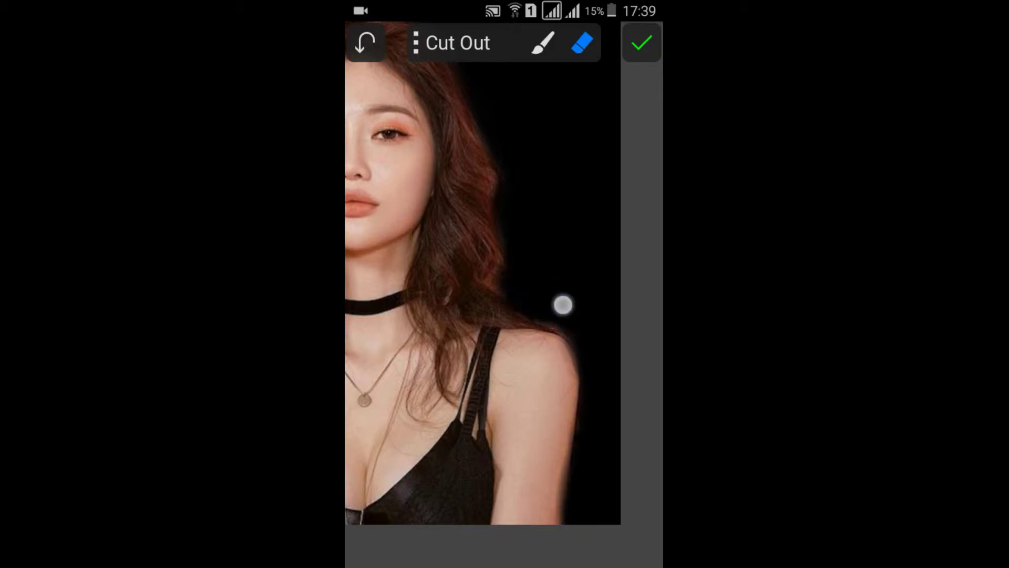
scroll(580, 295, down, 5)
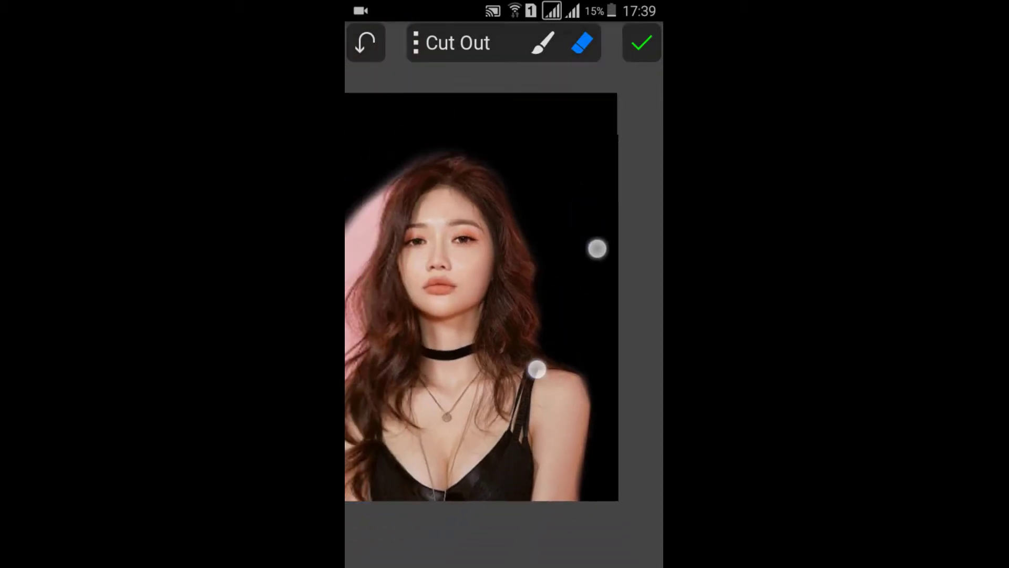
scroll(552, 279, up, 2)
mouse_move(413, 347)
mouse_down()
mouse_move(412, 294)
mouse_move(468, 173)
mouse_move(462, 247)
mouse_up()
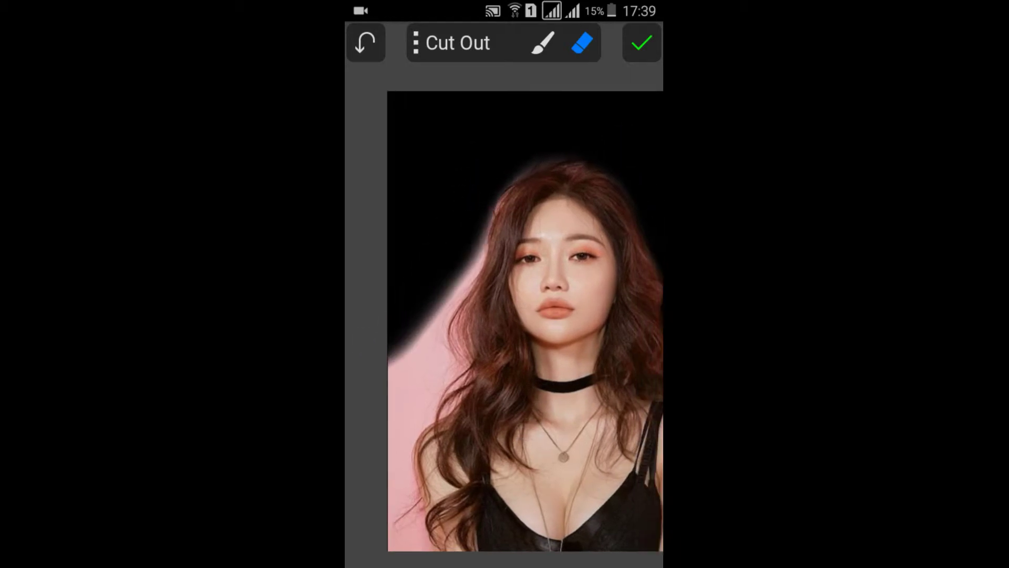
drag(487, 210, 429, 299)
mouse_move(445, 253)
mouse_down()
mouse_move(415, 309)
mouse_move(384, 422)
mouse_move(415, 372)
mouse_move(412, 405)
mouse_move(383, 433)
mouse_move(383, 535)
mouse_up()
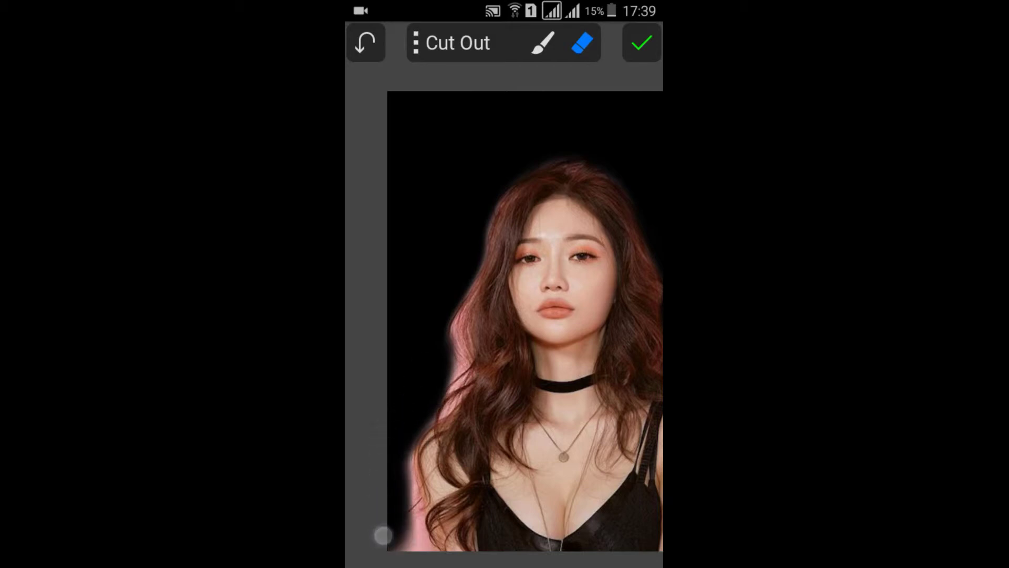
drag(478, 234, 514, 117)
mouse_move(402, 557)
mouse_down()
mouse_move(421, 473)
mouse_move(404, 498)
mouse_move(394, 391)
mouse_move(391, 417)
mouse_up()
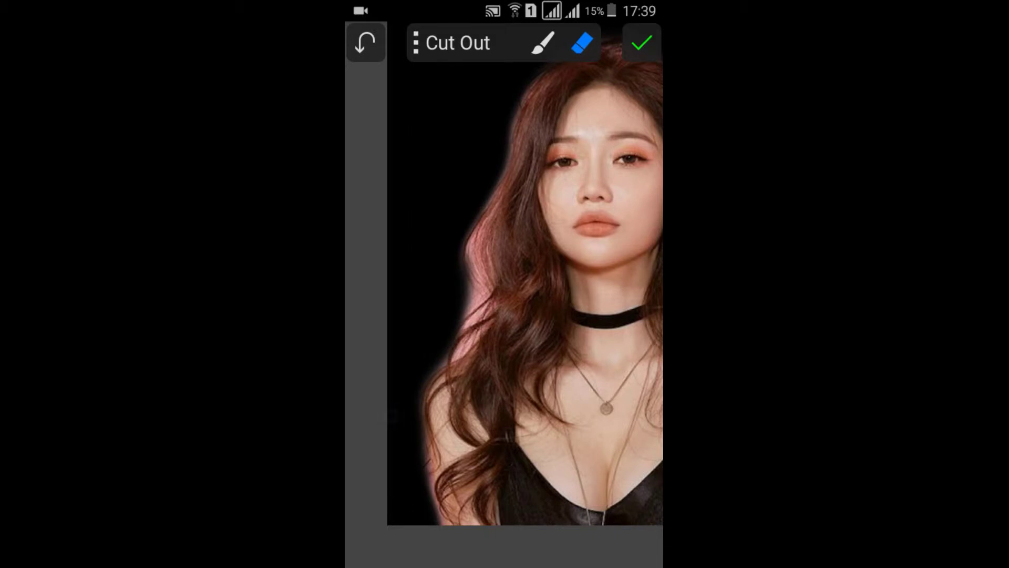
Step: Lower eraser strength to 22% and softly erase faint background near the right edge and arm
click(582, 42)
mouse_move(624, 260)
mouse_down()
mouse_move(459, 260)
mouse_move(451, 365)
mouse_move(466, 254)
mouse_move(451, 278)
mouse_move(507, 113)
mouse_up()
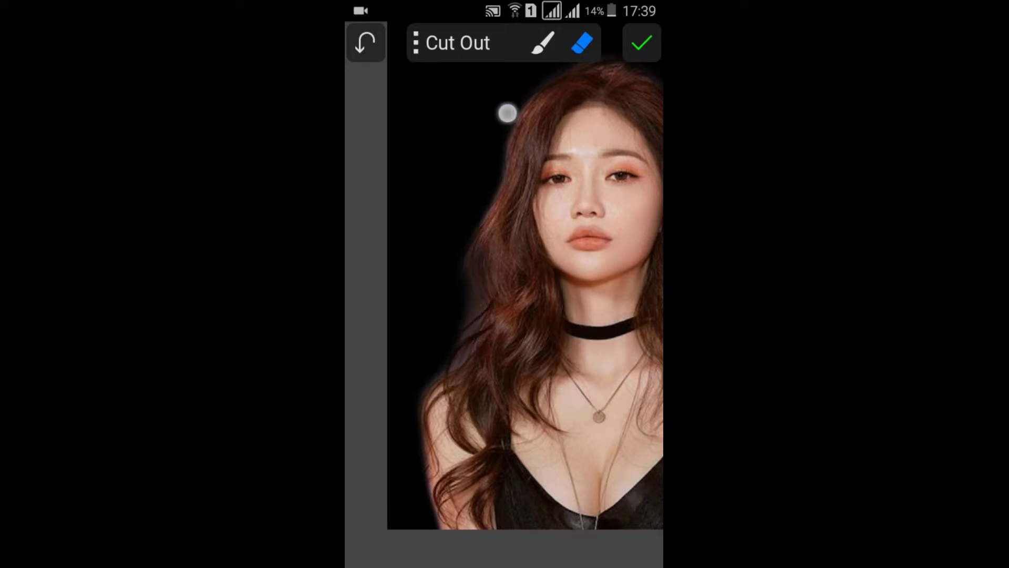
scroll(517, 294, down, 3)
drag(593, 257, 651, 353)
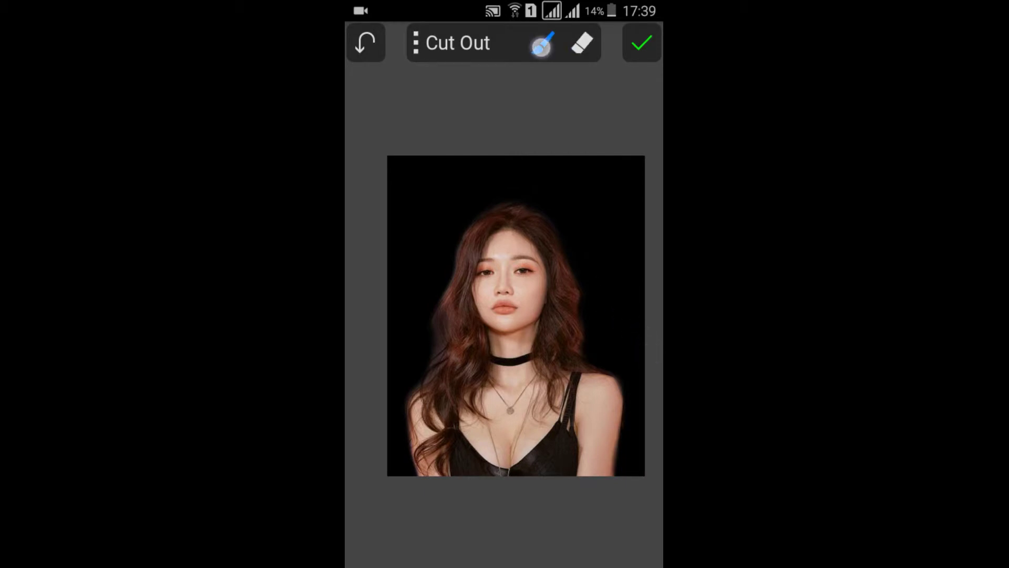
scroll(579, 378, up, 3)
drag(557, 439, 549, 533)
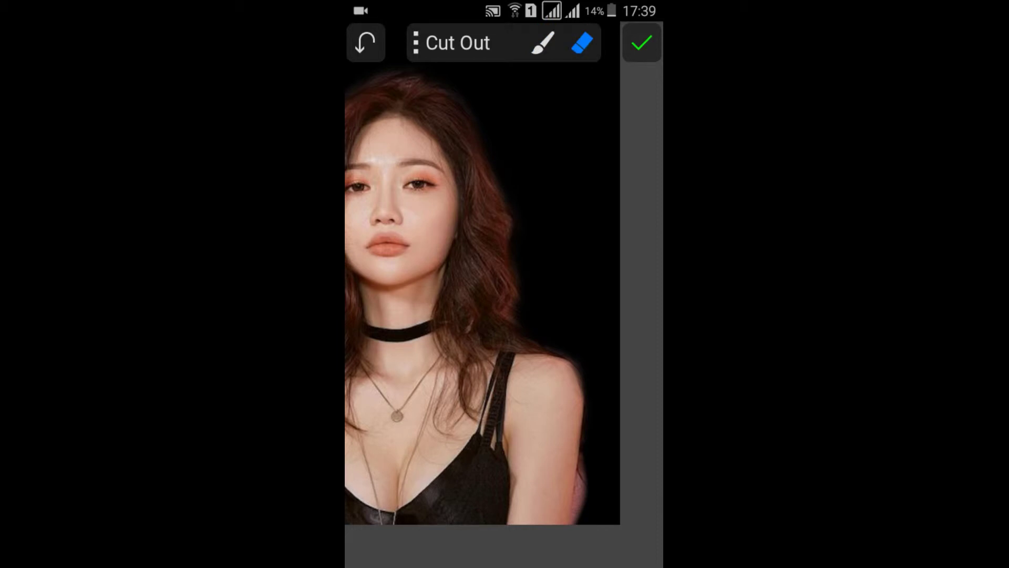
Step: Raise eraser strength to 45% and erase leftover background along the right arm's edge
click(582, 43)
drag(457, 261, 511, 261)
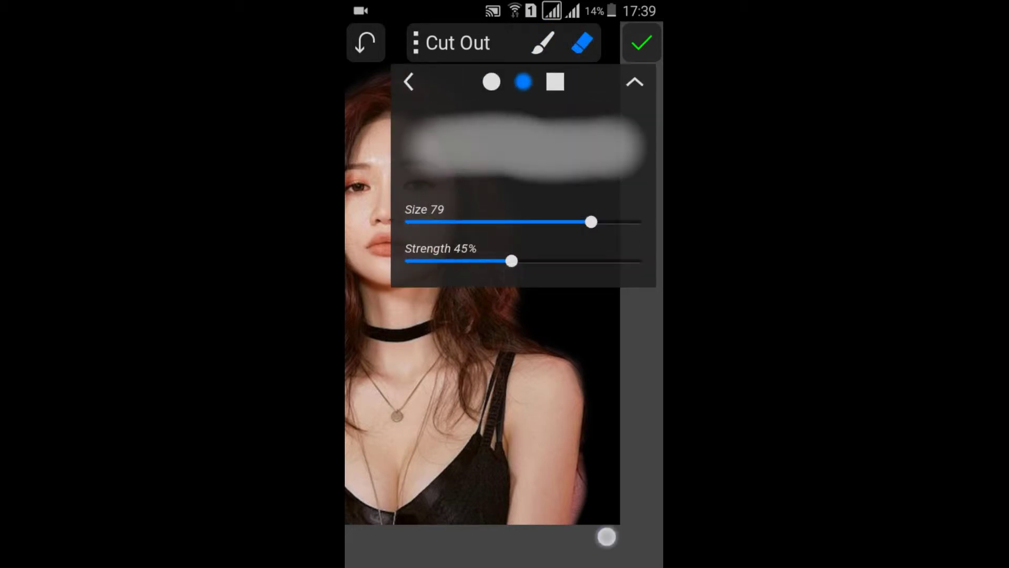
scroll(605, 410, up, 3)
mouse_move(577, 491)
mouse_down()
mouse_move(589, 447)
mouse_move(572, 522)
mouse_move(579, 456)
mouse_move(578, 522)
mouse_up()
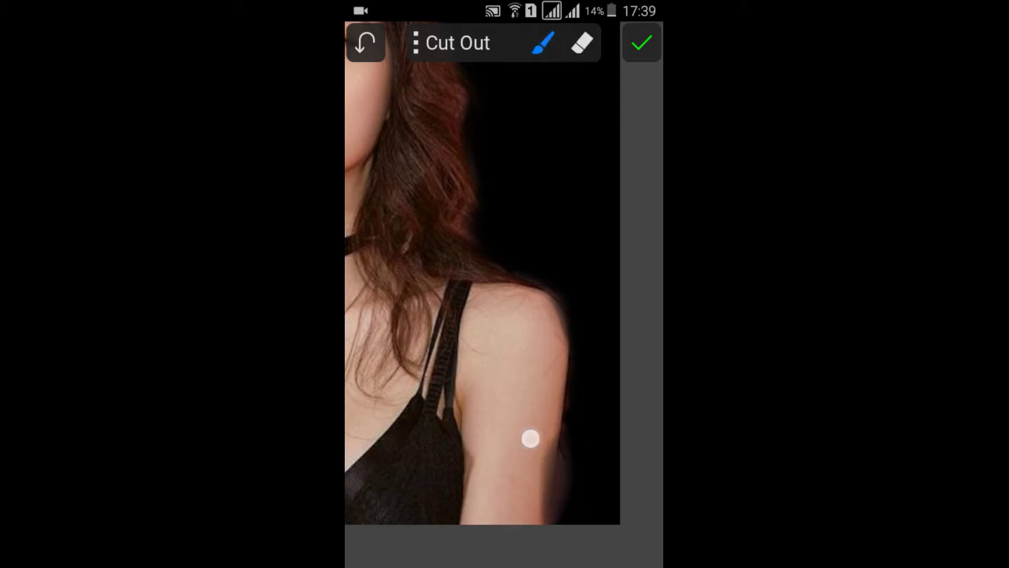
drag(537, 456, 528, 475)
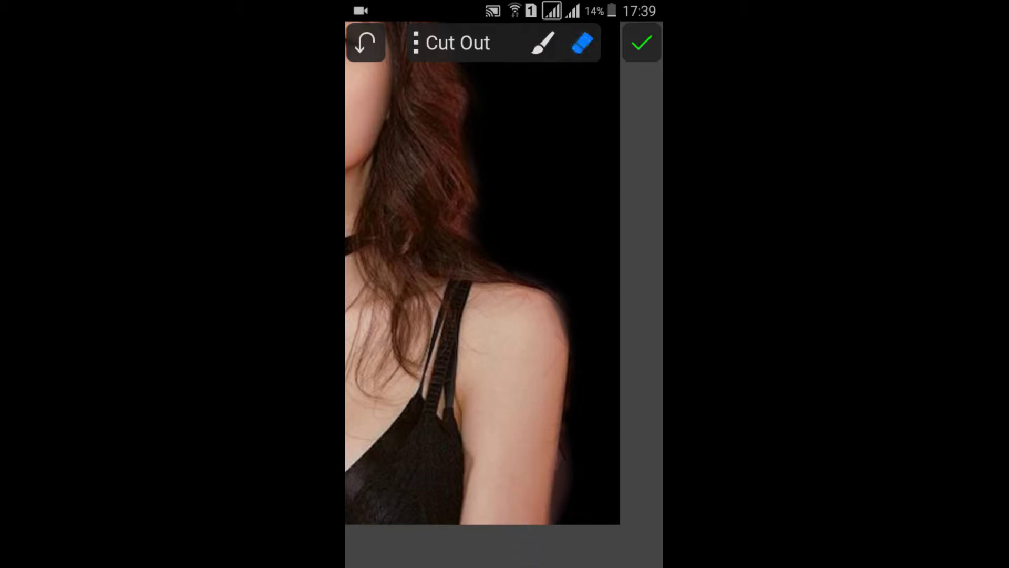
Step: At 66% eraser strength, erase the remaining fringe along the arm
click(587, 49)
drag(511, 261, 560, 261)
click(612, 465)
drag(584, 473, 586, 511)
scroll(609, 421, down, 5)
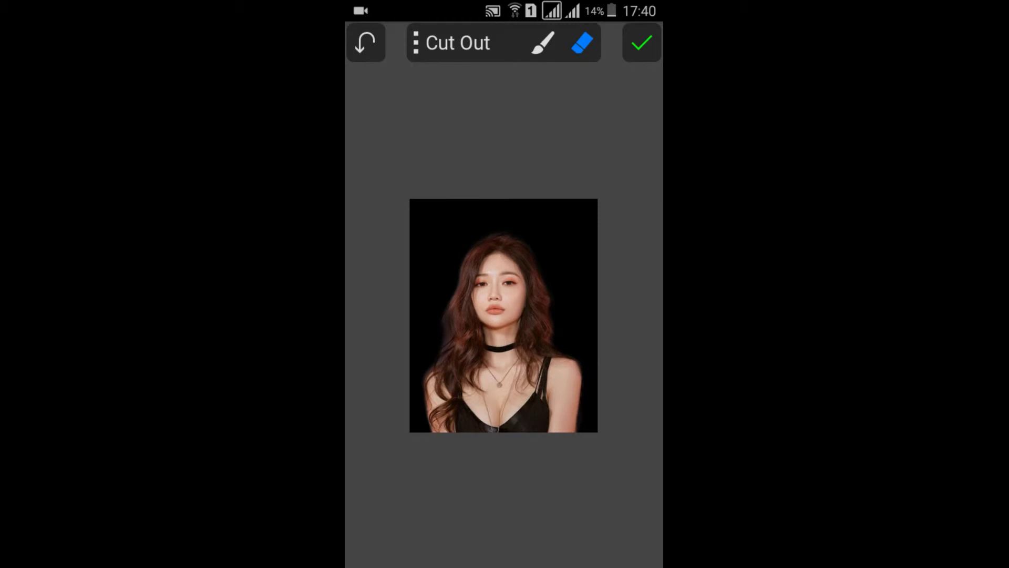
click(418, 45)
Step: Apply Grayscale at the maximum 360° to the cut-out portrait and finish the cut-out
click(534, 181)
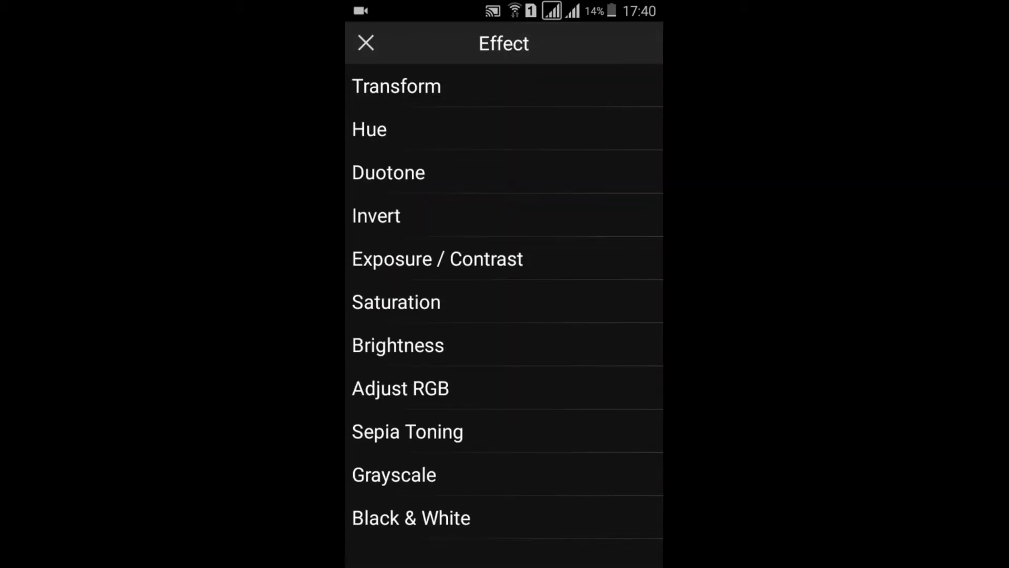
click(394, 475)
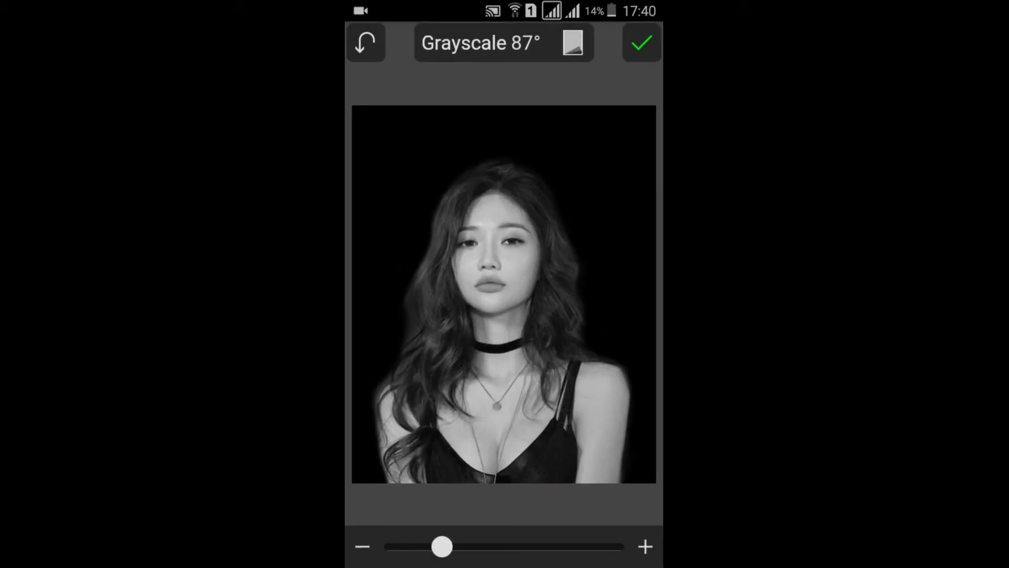
drag(442, 546, 495, 545)
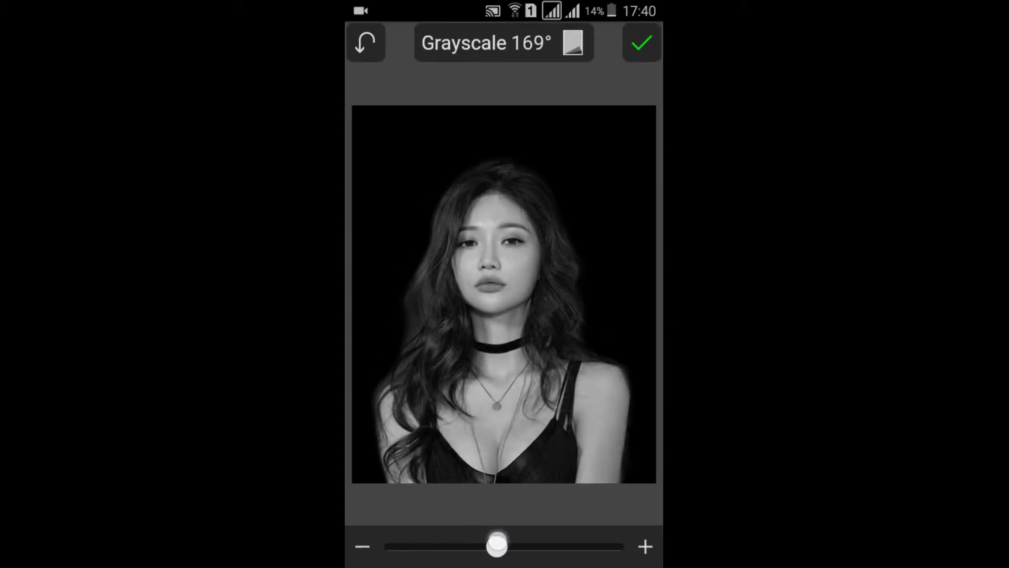
mouse_move(487, 547)
mouse_down()
mouse_move(637, 521)
mouse_move(512, 547)
mouse_move(537, 537)
mouse_up()
scroll(616, 310, down, 2)
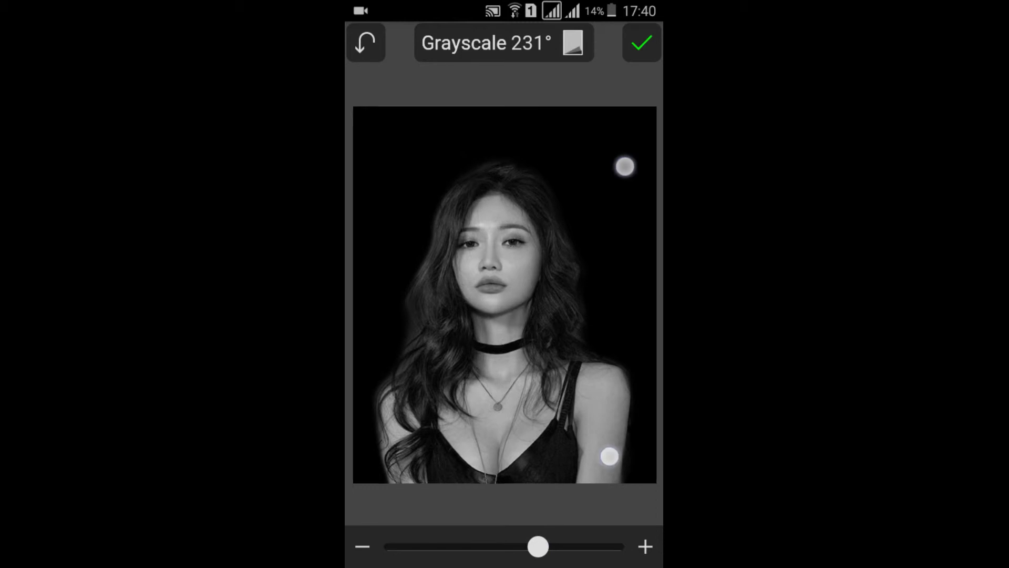
click(642, 42)
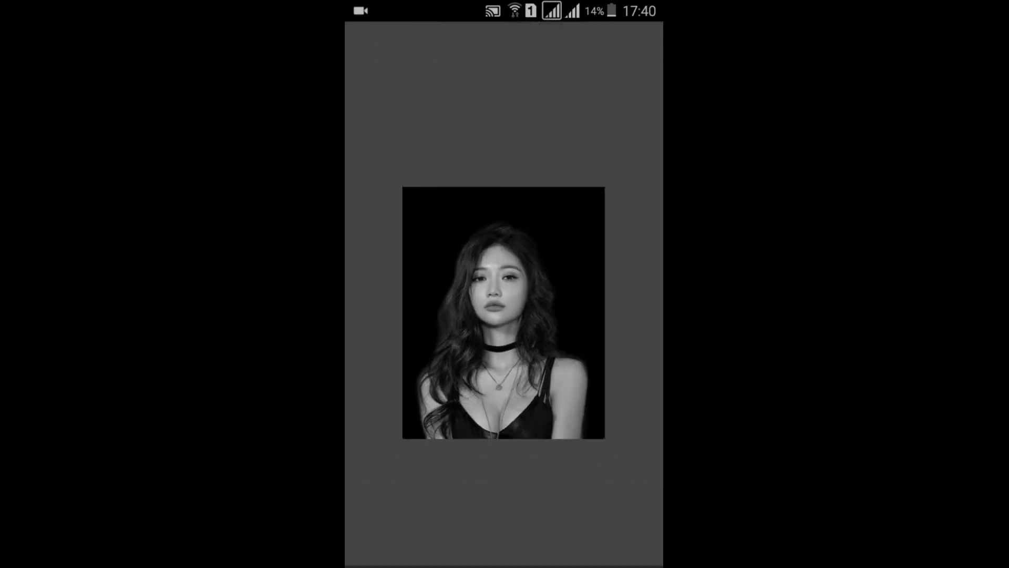
click(642, 42)
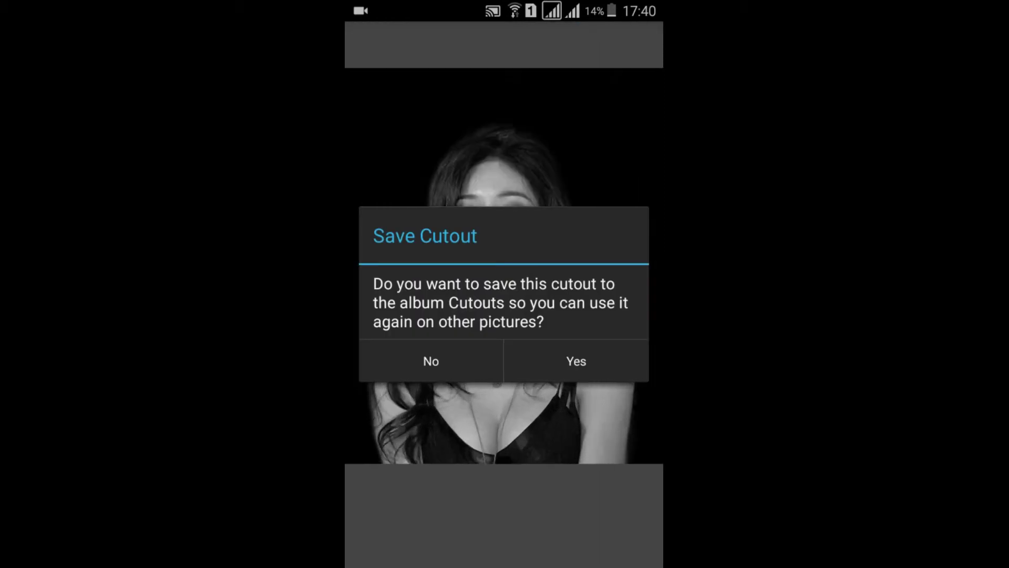
Step: Dismiss Save Cutout and paint a mask diagonally over the portrait's right half and upper-right corner
click(431, 361)
click(388, 551)
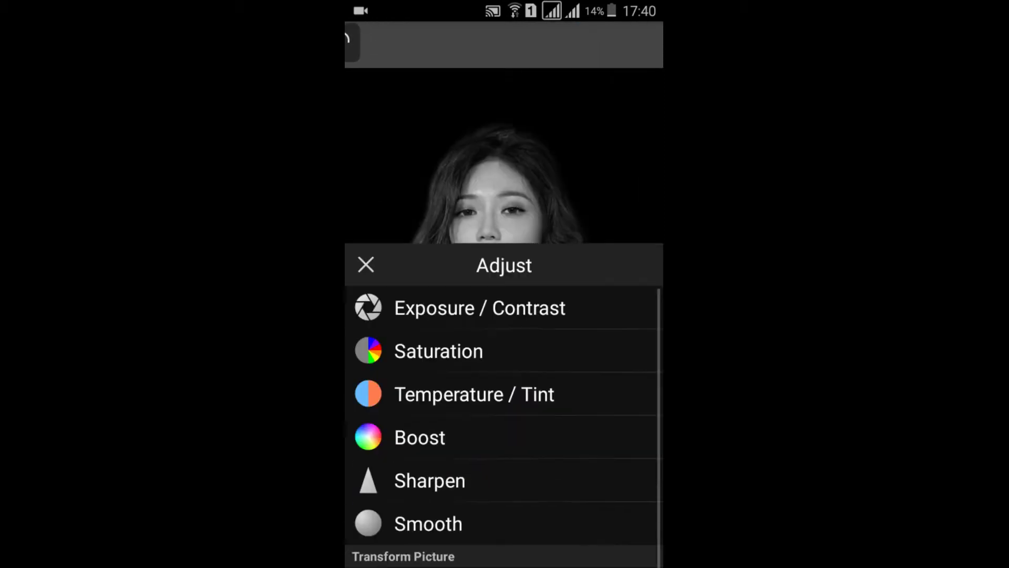
drag(528, 529, 534, 316)
click(518, 420)
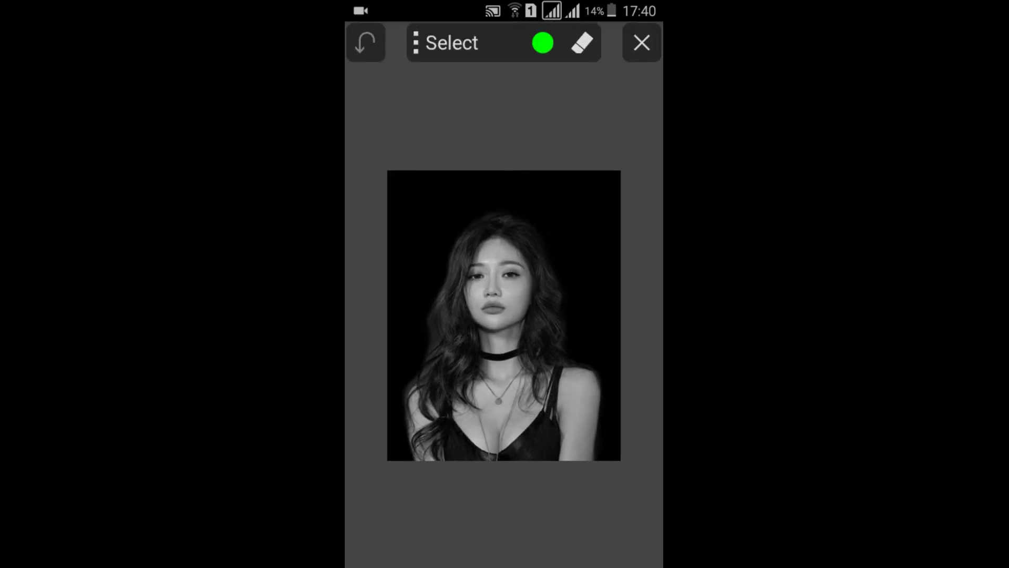
click(543, 43)
drag(482, 161, 651, 508)
mouse_move(626, 450)
mouse_down()
mouse_move(561, 298)
mouse_move(583, 179)
mouse_move(656, 379)
mouse_up()
drag(611, 259, 626, 101)
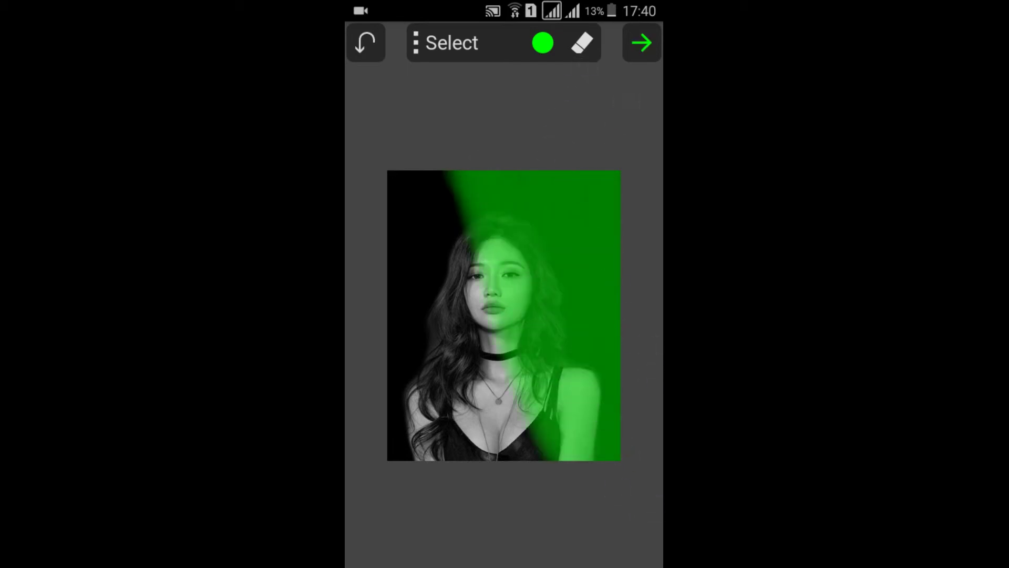
click(642, 43)
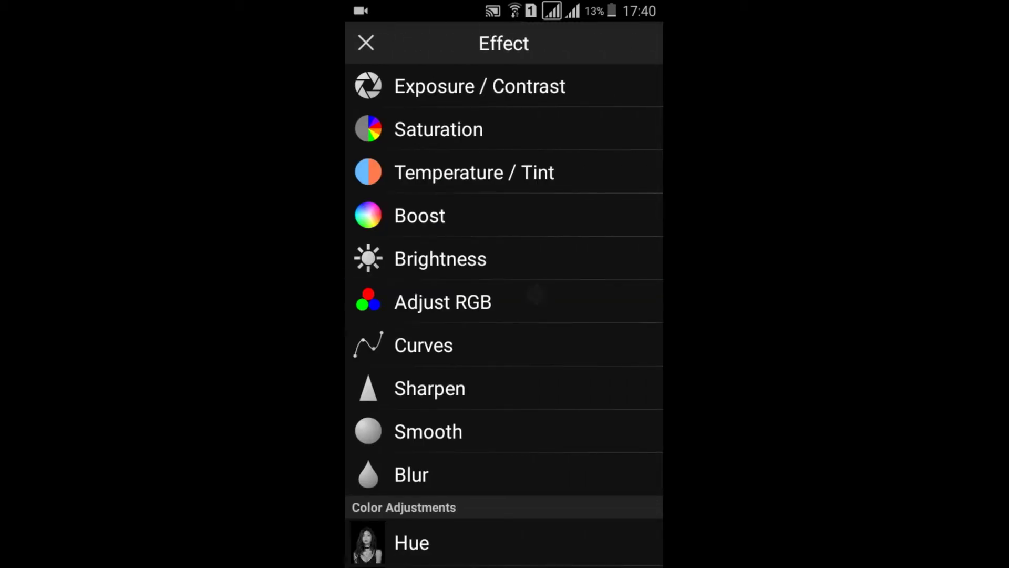
Step: Tint the masked right side blue with Adjust RGB Blue at +100
click(537, 294)
drag(503, 547, 653, 525)
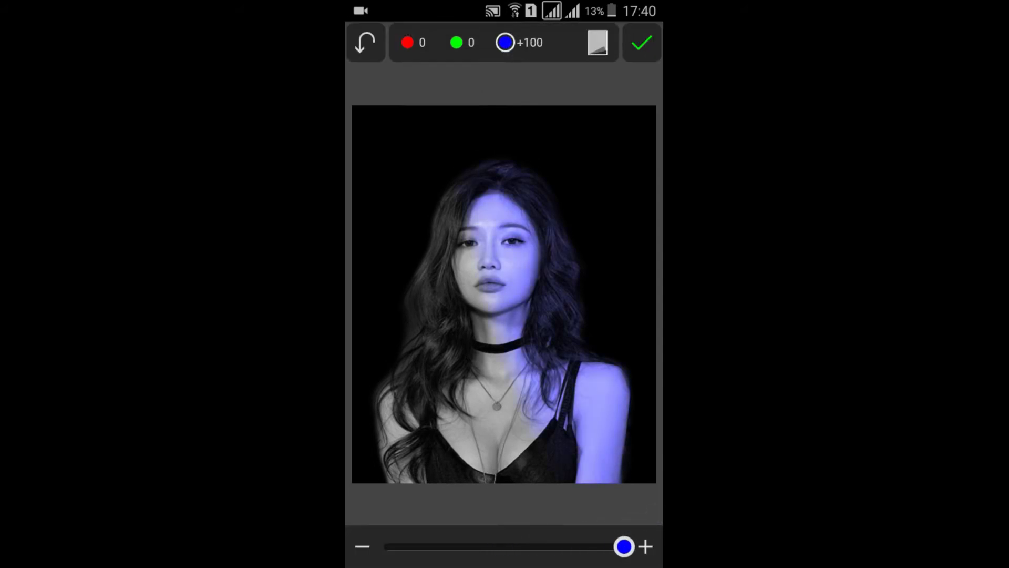
drag(624, 547, 650, 530)
click(642, 43)
Step: Reopen Paint Mask and invert the mask so the left side is targeted
click(385, 539)
drag(515, 500, 531, 298)
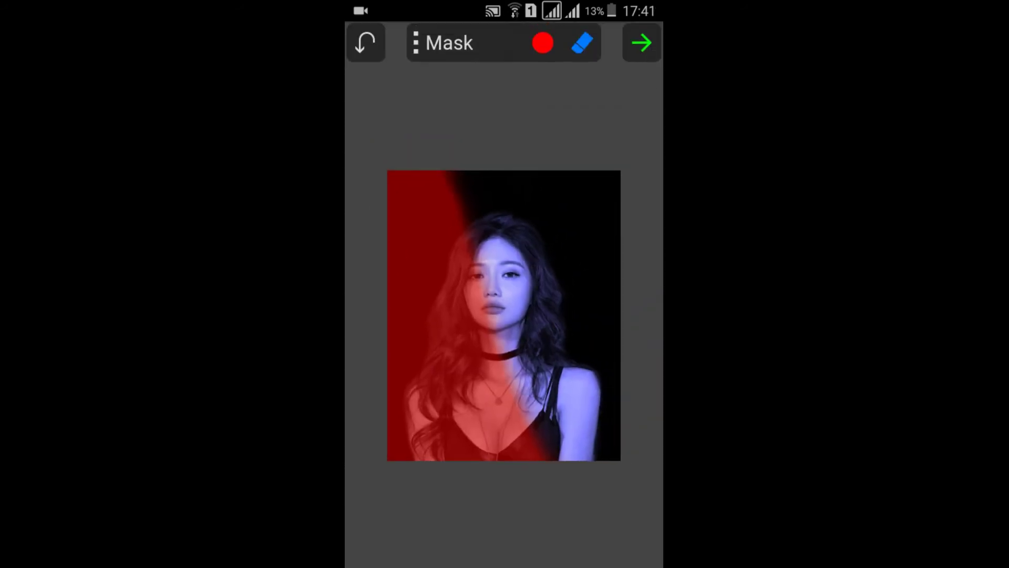
click(416, 42)
click(476, 134)
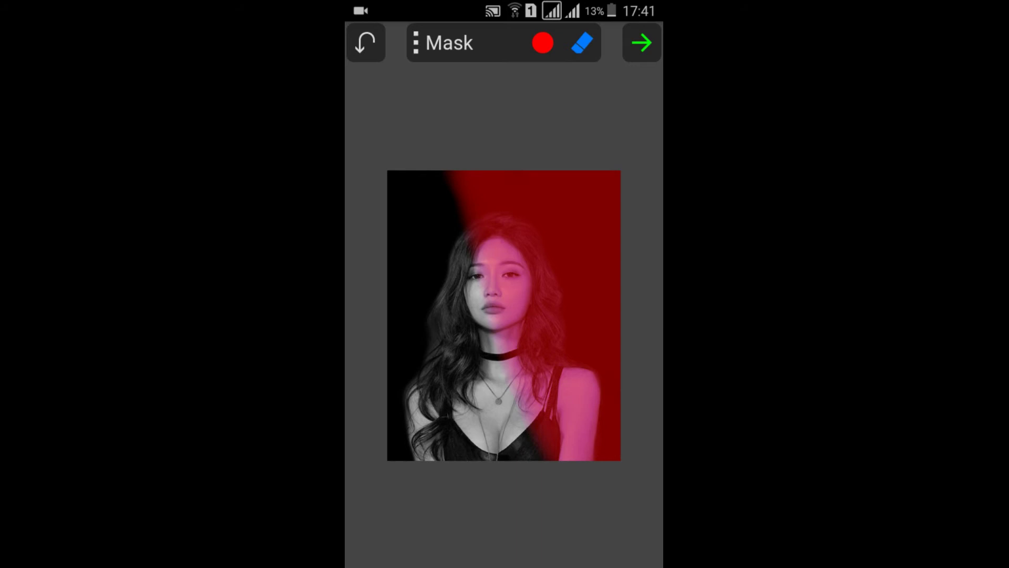
click(642, 43)
click(525, 295)
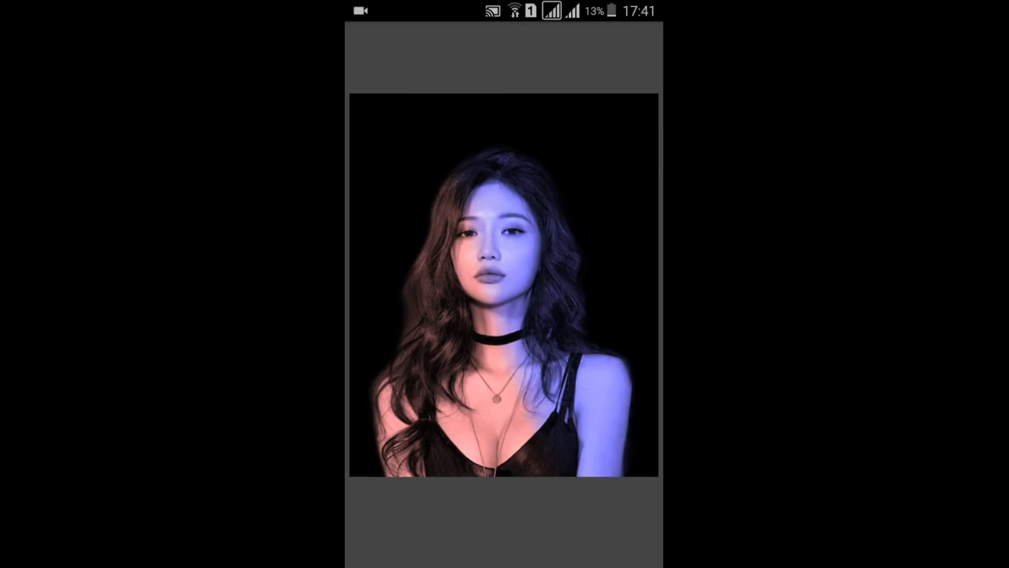
Step: Set the Red channel to +100 in Adjust RGB and apply it to the left side
drag(580, 546, 624, 547)
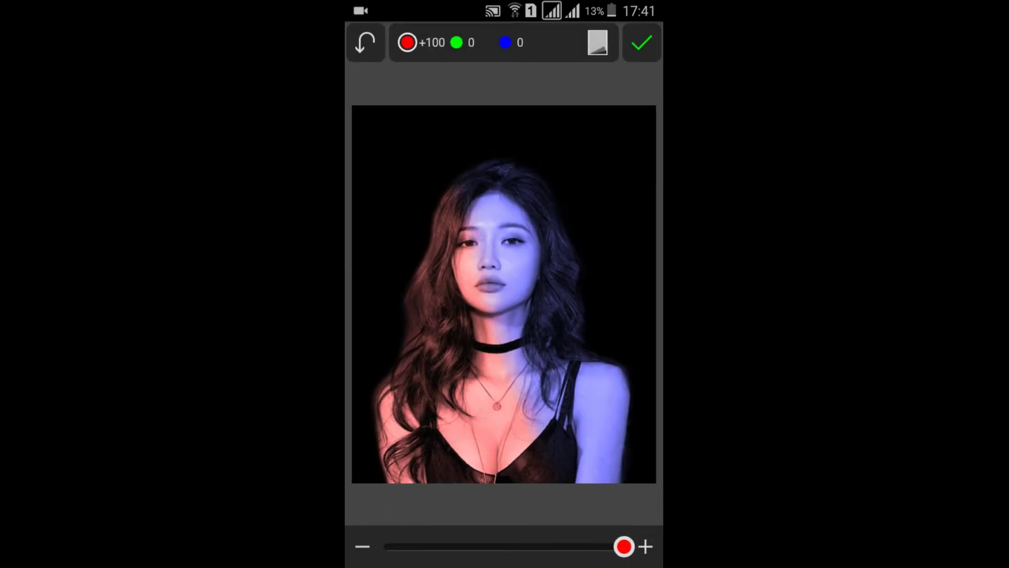
click(642, 43)
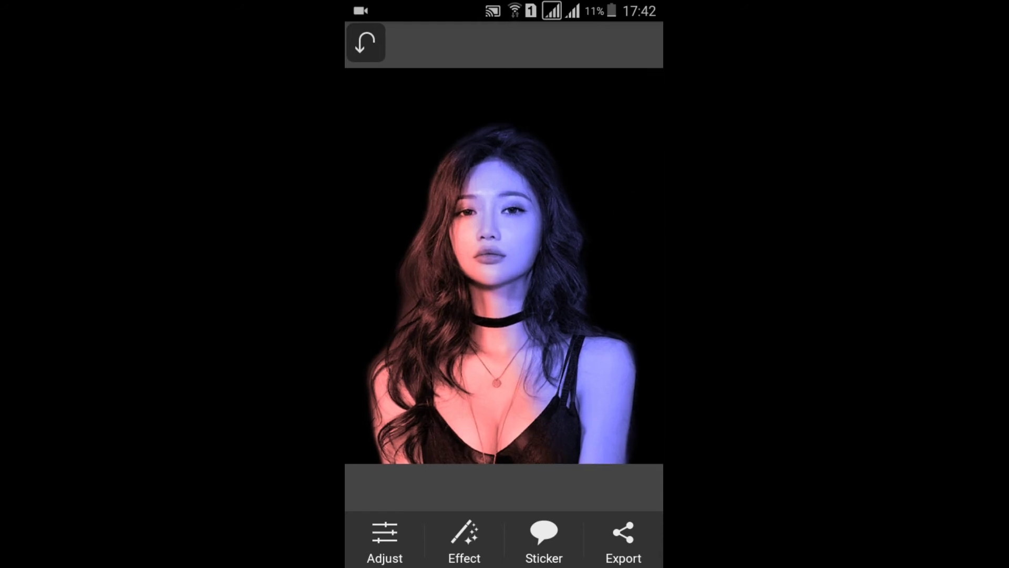
Step: Apply the Vignette effect at 100% strength with Edge Strength checked
click(465, 542)
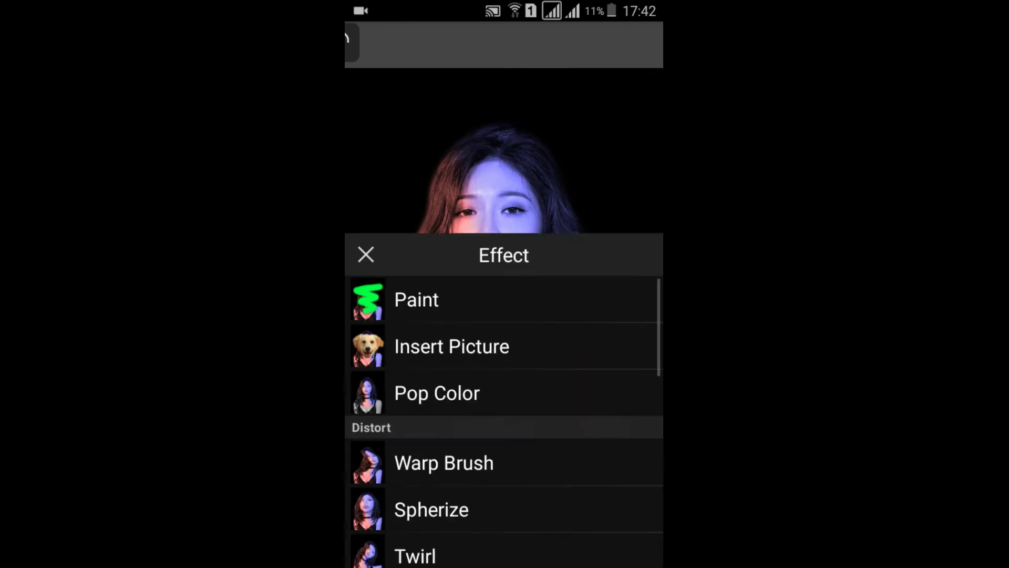
scroll(590, 338, down, 10)
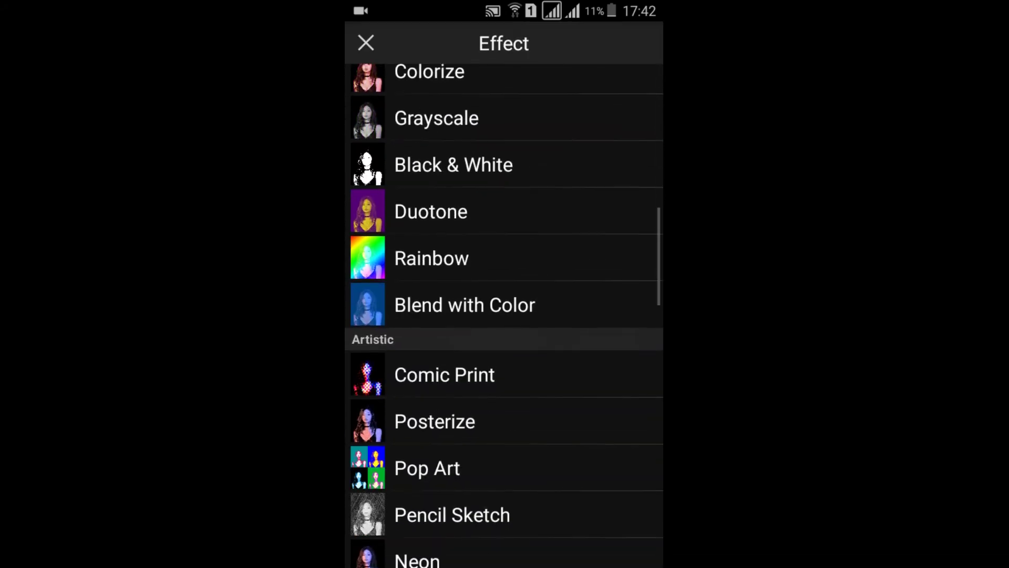
scroll(559, 506, down, 5)
scroll(503, 315, down, 2)
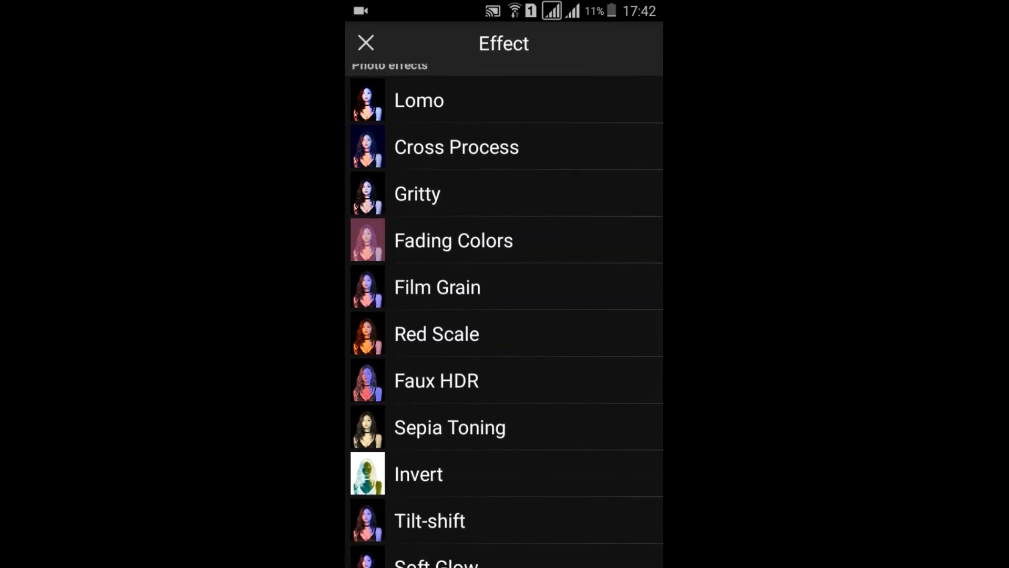
scroll(504, 315, down, 6)
click(586, 246)
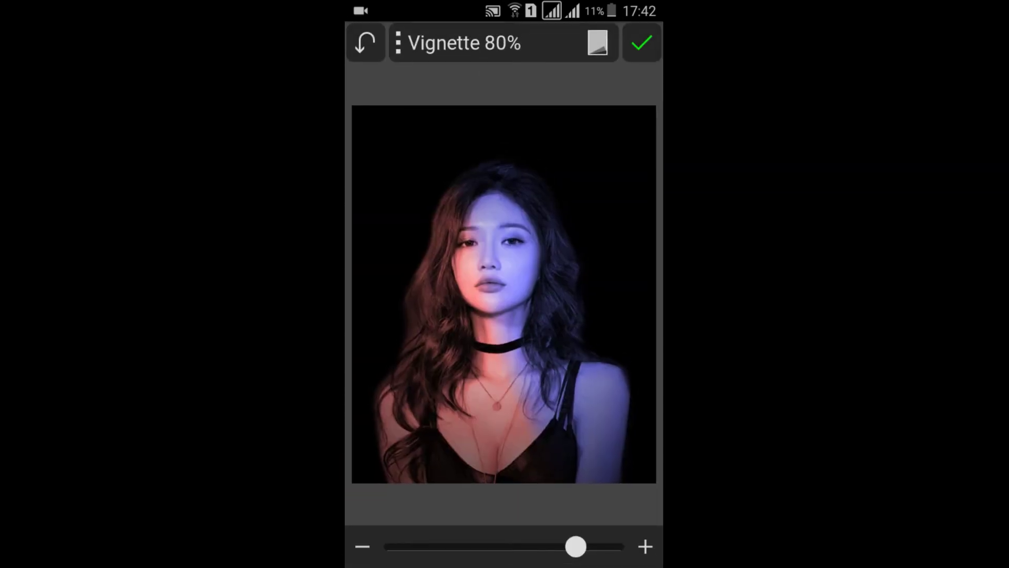
drag(576, 547, 650, 548)
click(500, 42)
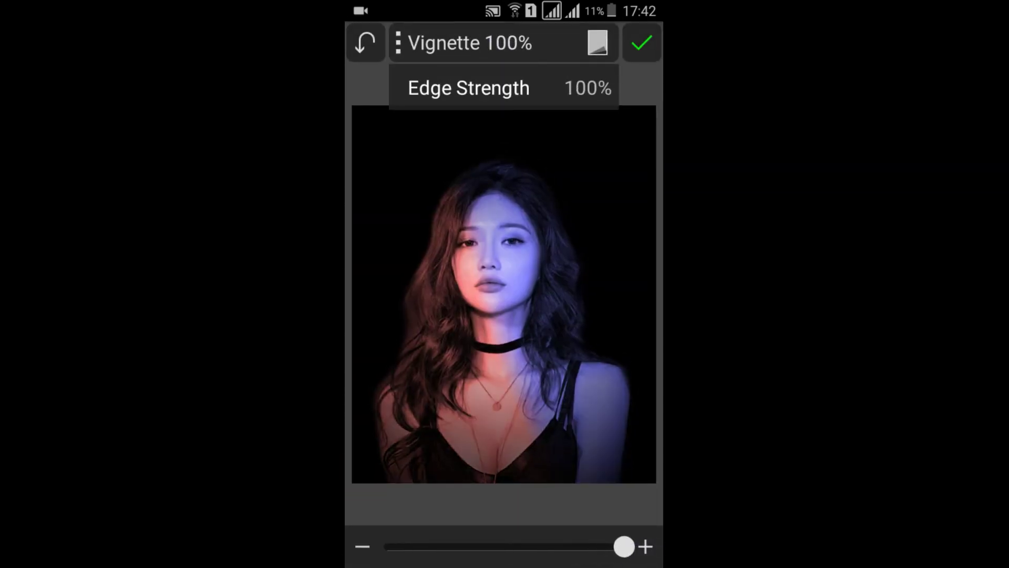
click(534, 40)
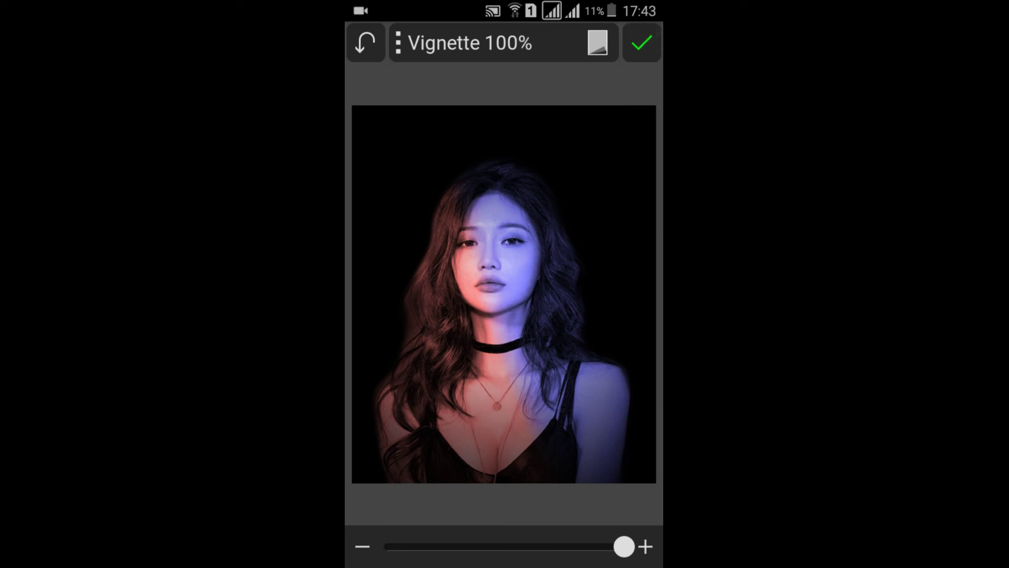
click(642, 43)
click(623, 541)
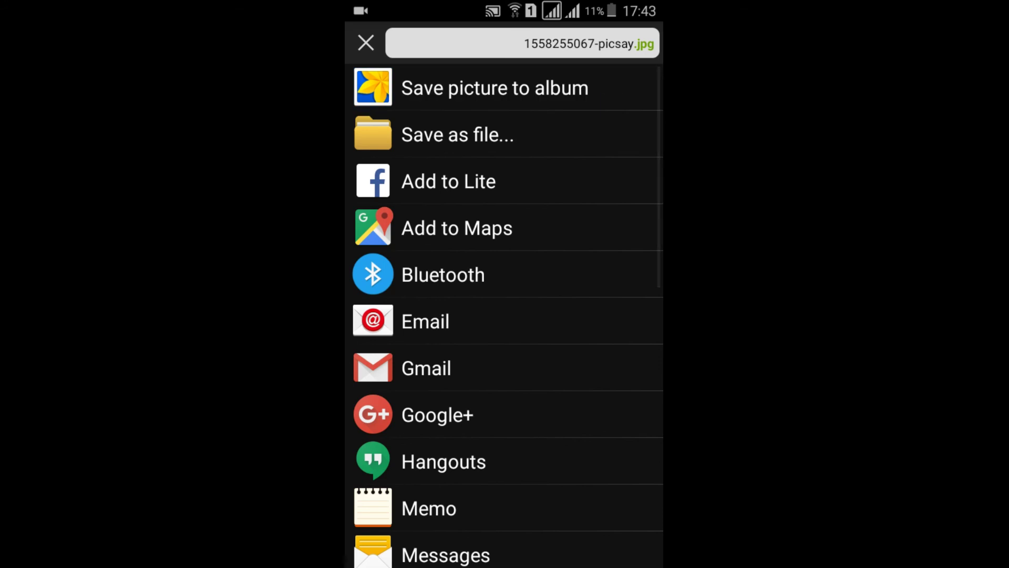
Step: Save the picture to the PicSayPro album, confirming replacement of the existing file
click(420, 86)
click(626, 79)
click(606, 368)
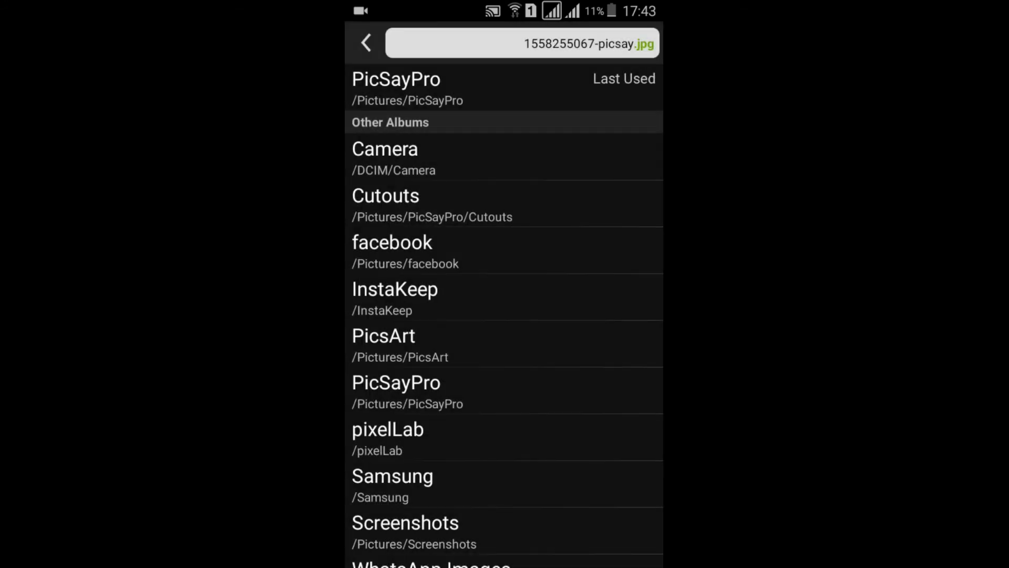